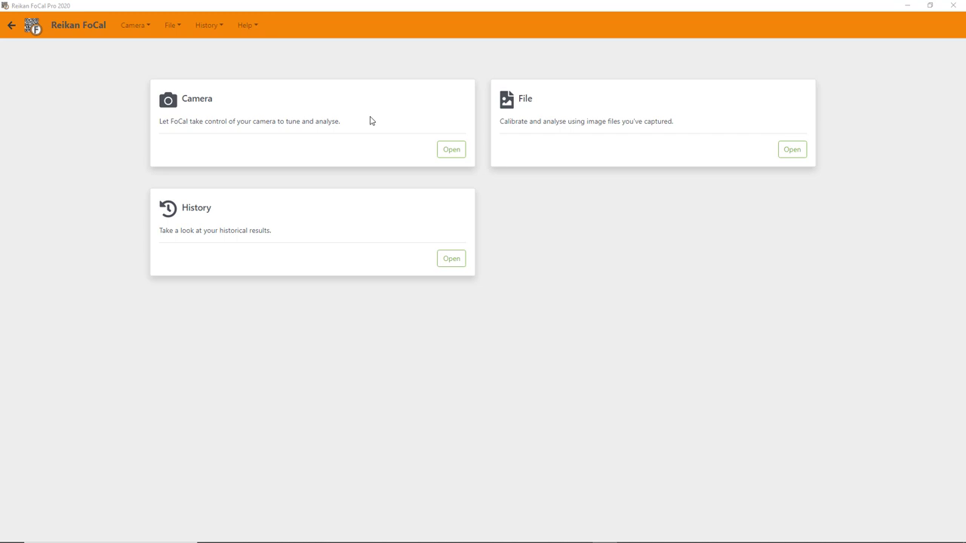
Step: Open the Camera mode, refresh the list of detected cameras and connect to the Canon EOS 7D Mark II
click(451, 149)
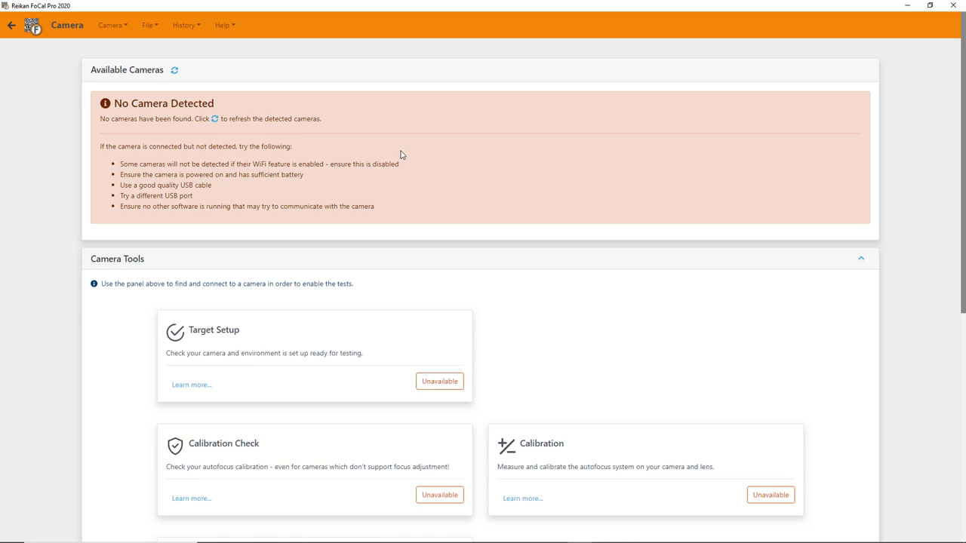
click(175, 70)
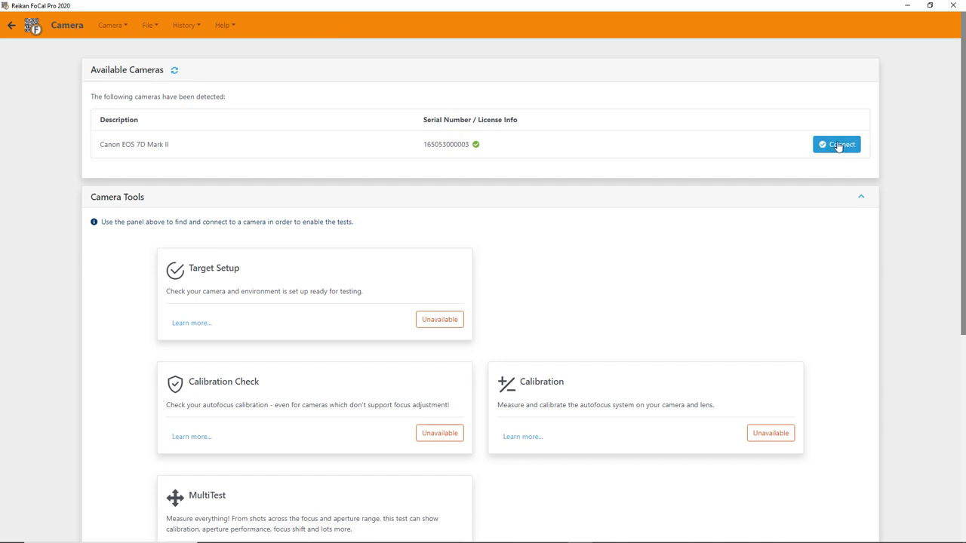
click(839, 147)
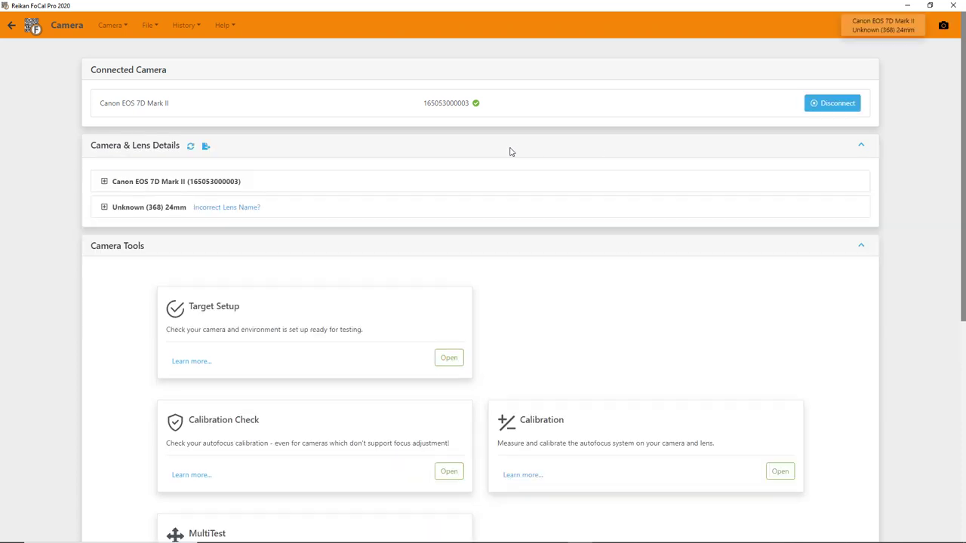
Step: Expand and review the details of the connected Canon EOS 7D Mark II and its 24mm lens
click(105, 182)
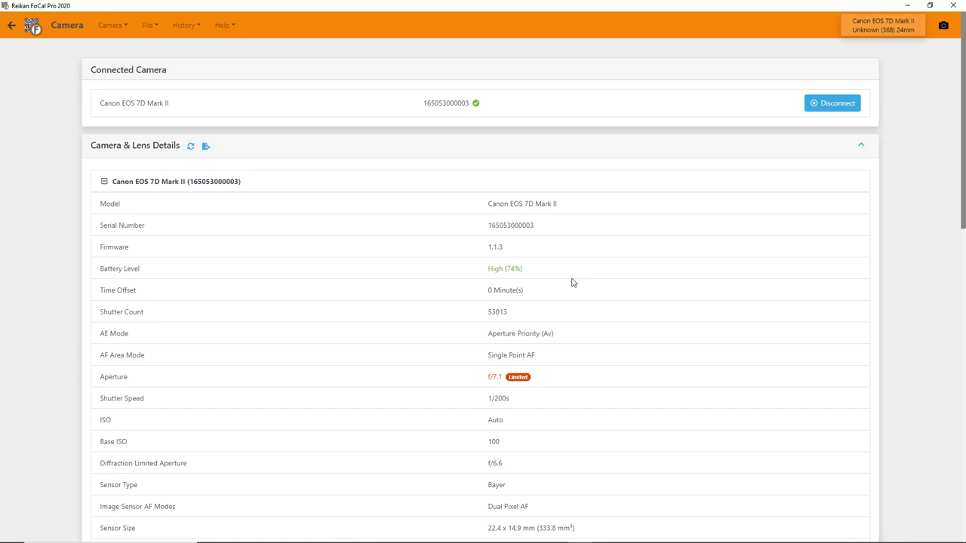
scroll(571, 282, down, 2)
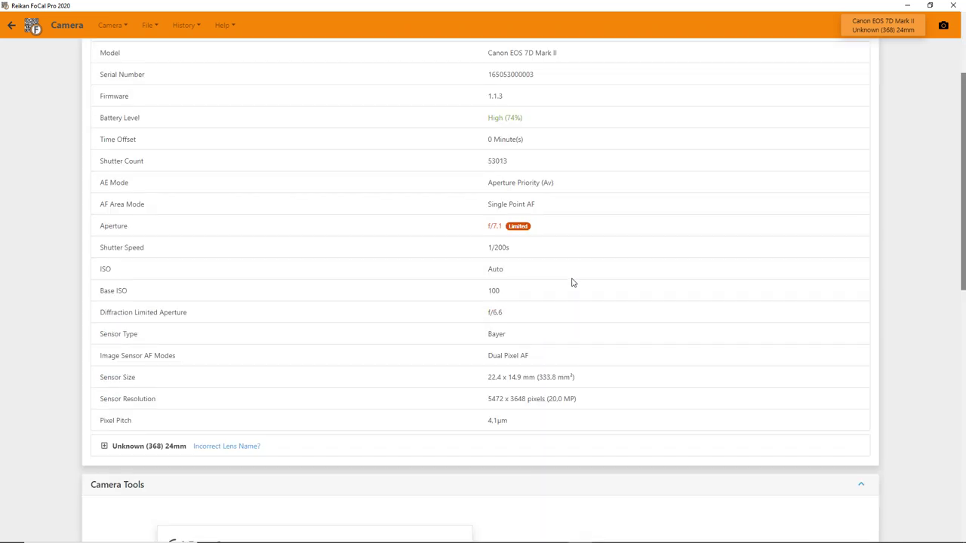
scroll(571, 282, down, 1)
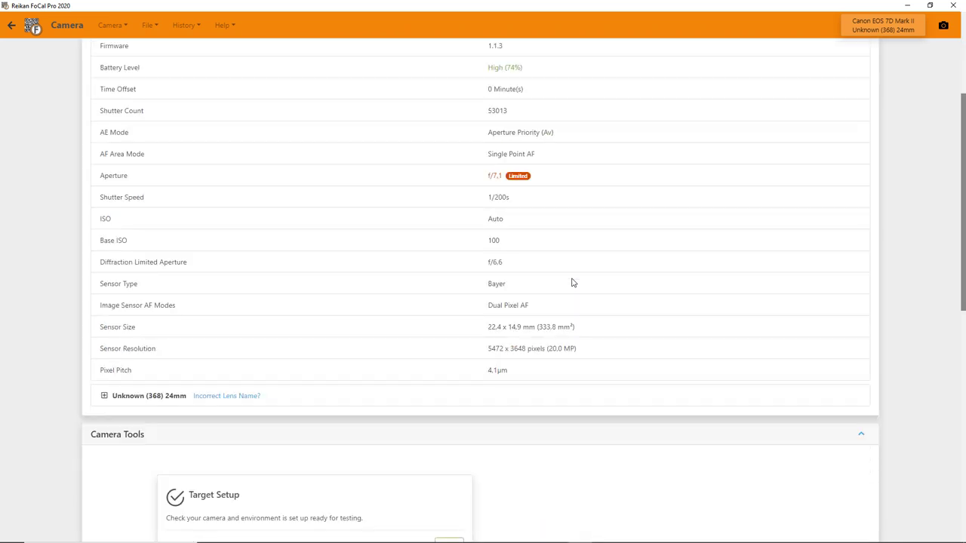
scroll(572, 282, down, 2)
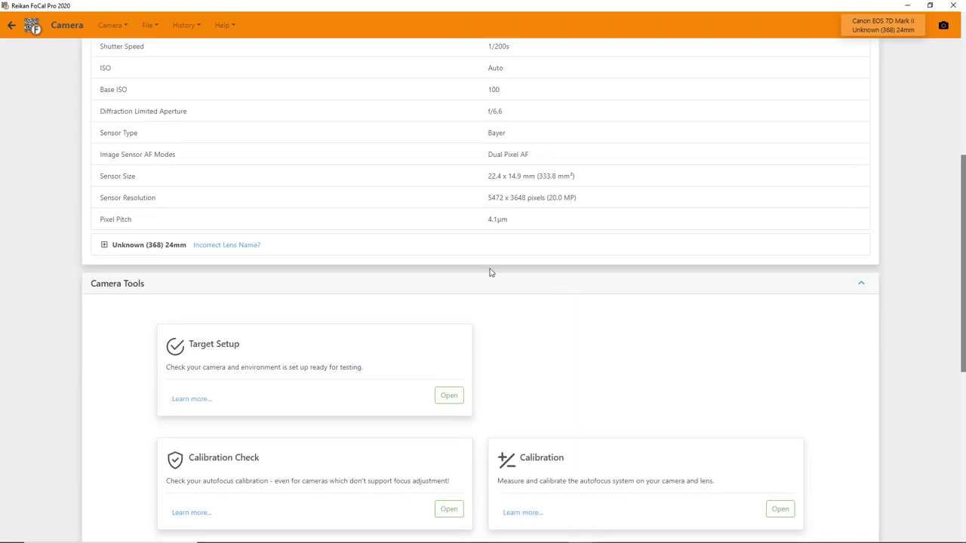
click(104, 245)
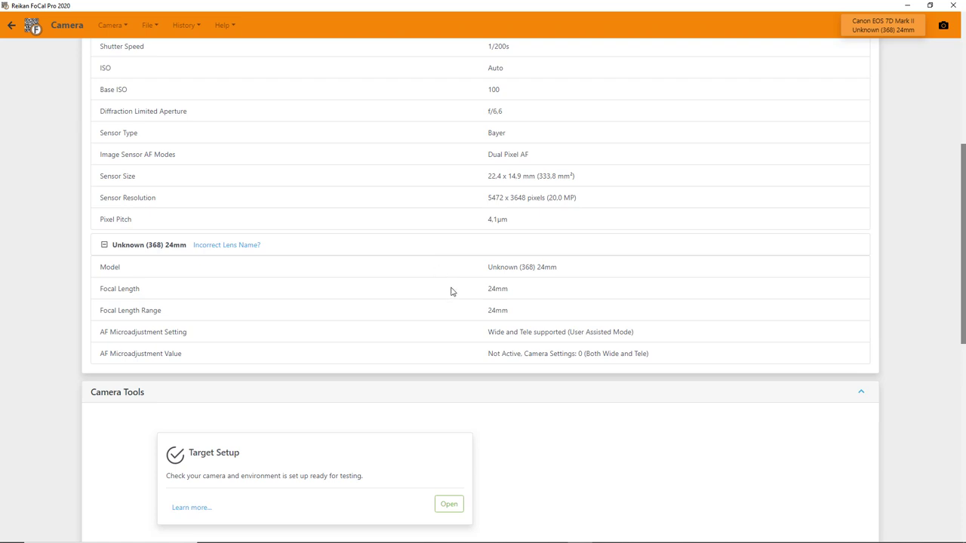
Step: Open the Target Setup tool and start the environment and camera setup check
scroll(459, 286, down, 2)
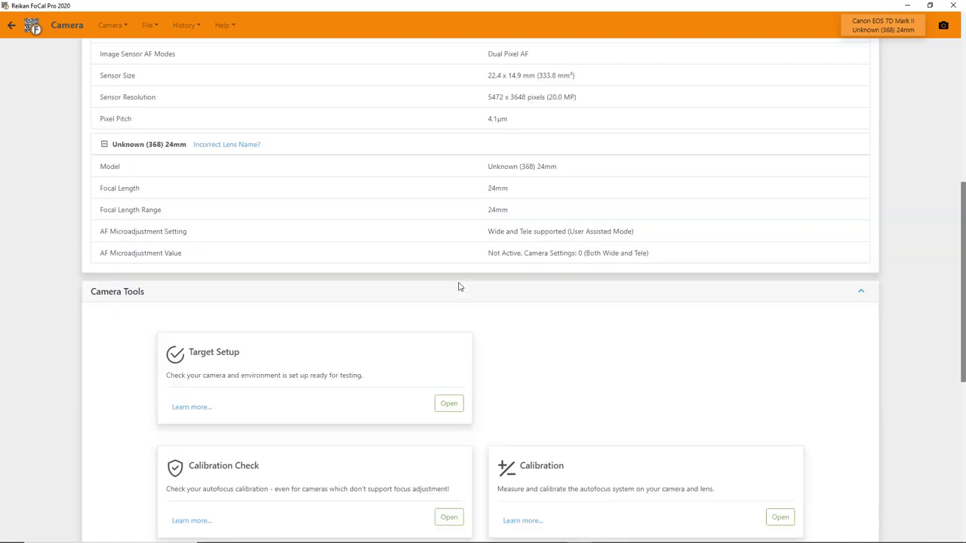
scroll(459, 286, down, 1)
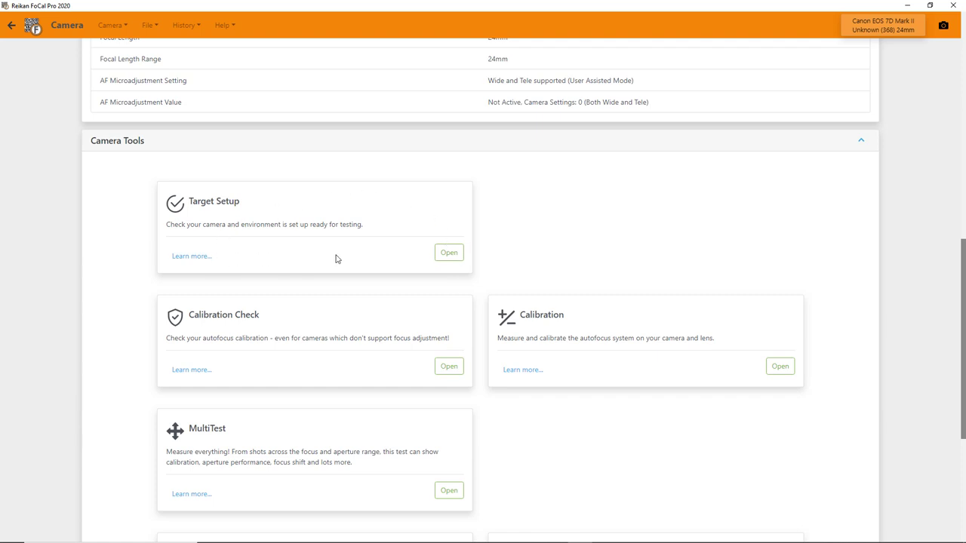
click(448, 254)
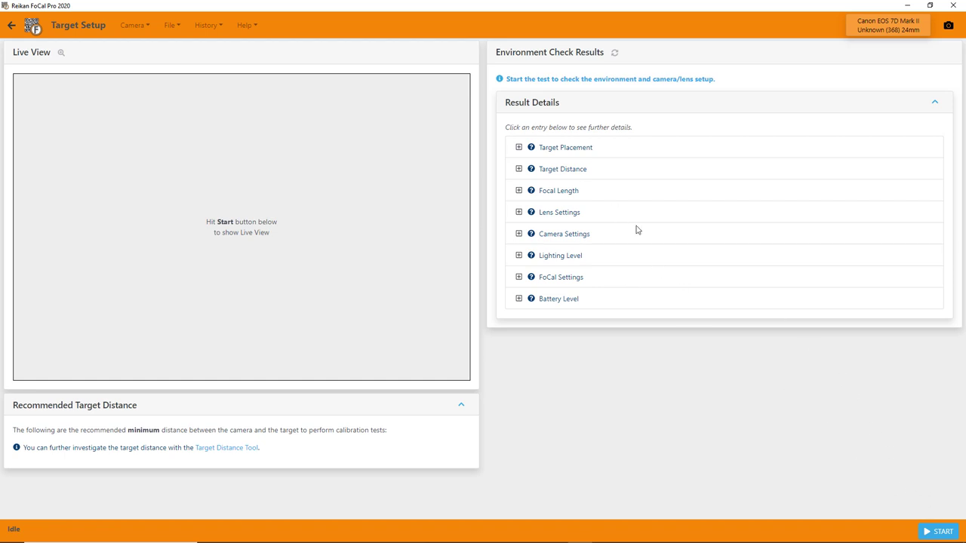
click(937, 531)
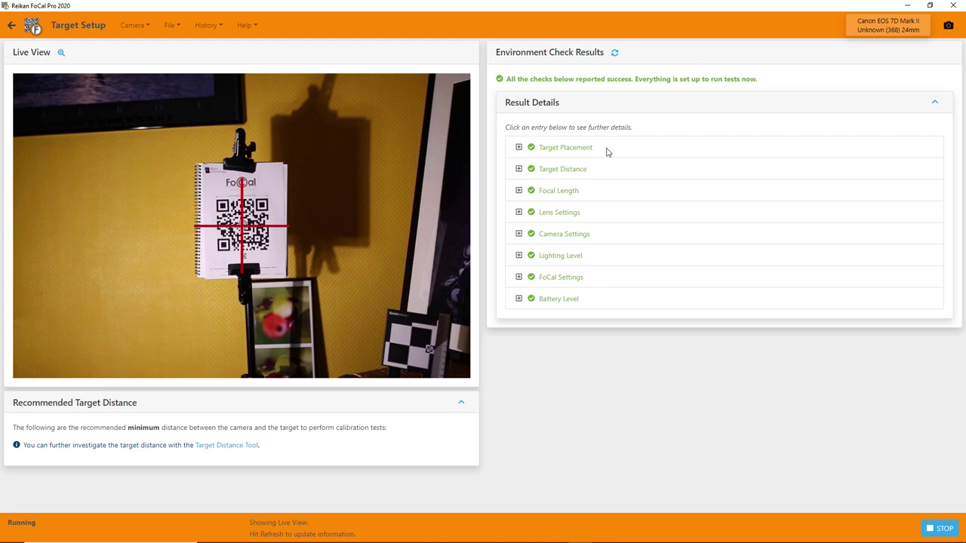
Step: Review the Target Placement, Target Distance and Focal Length details in the environment check results, collapsing each one after reading
click(519, 148)
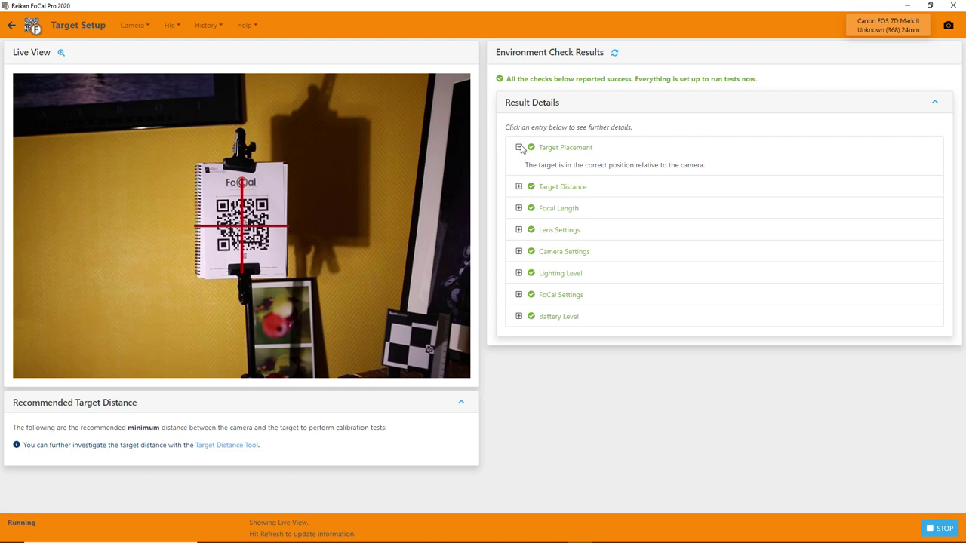
click(519, 149)
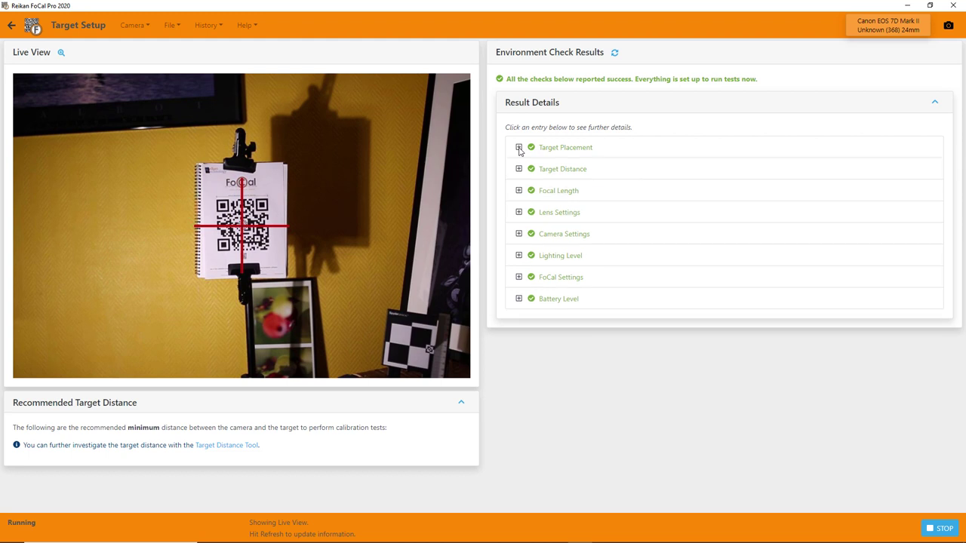
click(517, 172)
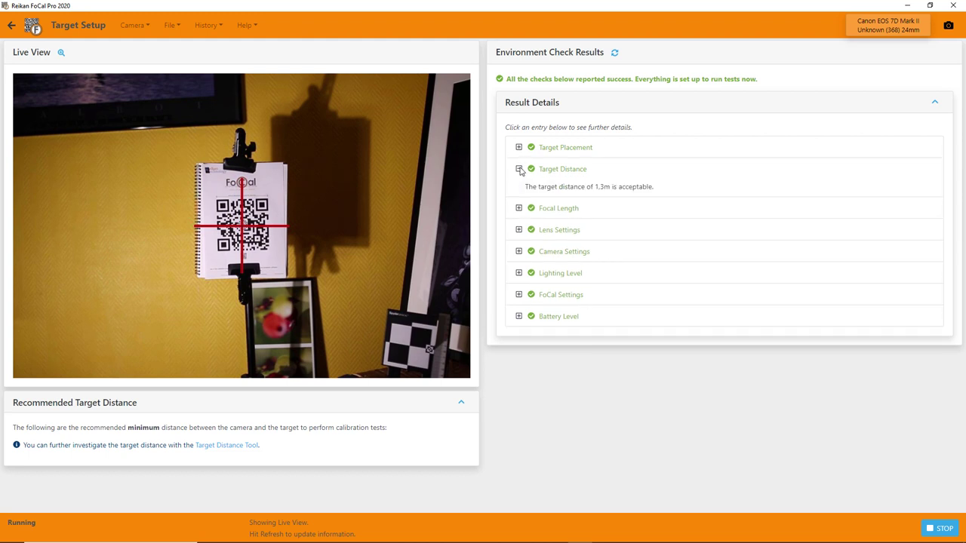
click(520, 172)
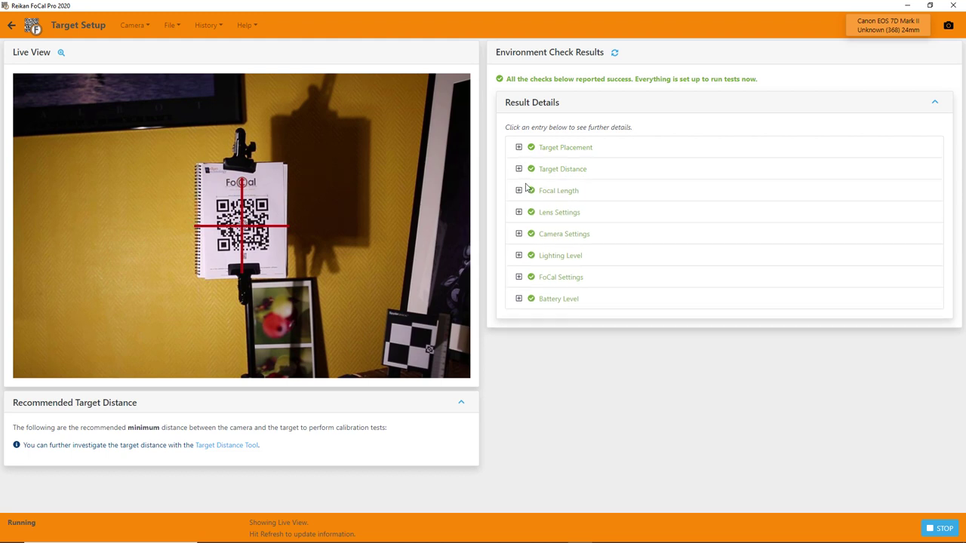
click(518, 193)
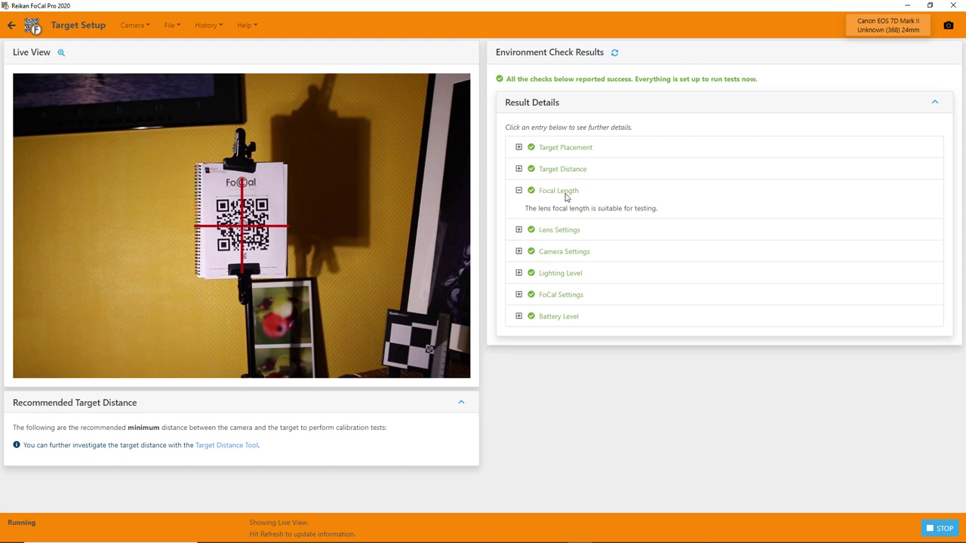
click(518, 191)
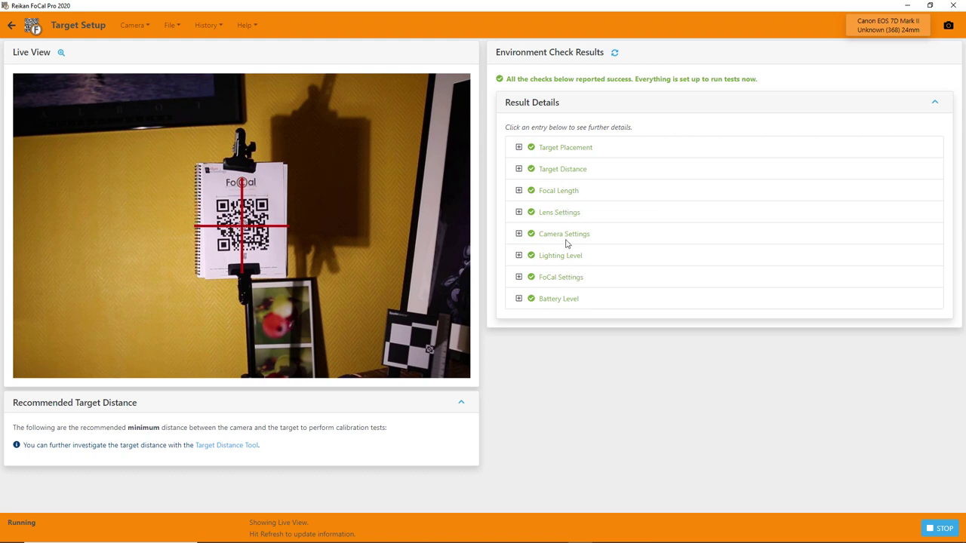
Step: Review the Camera Settings, Lighting Level and Battery Level details in the environment check results, collapsing each one after reading
click(519, 234)
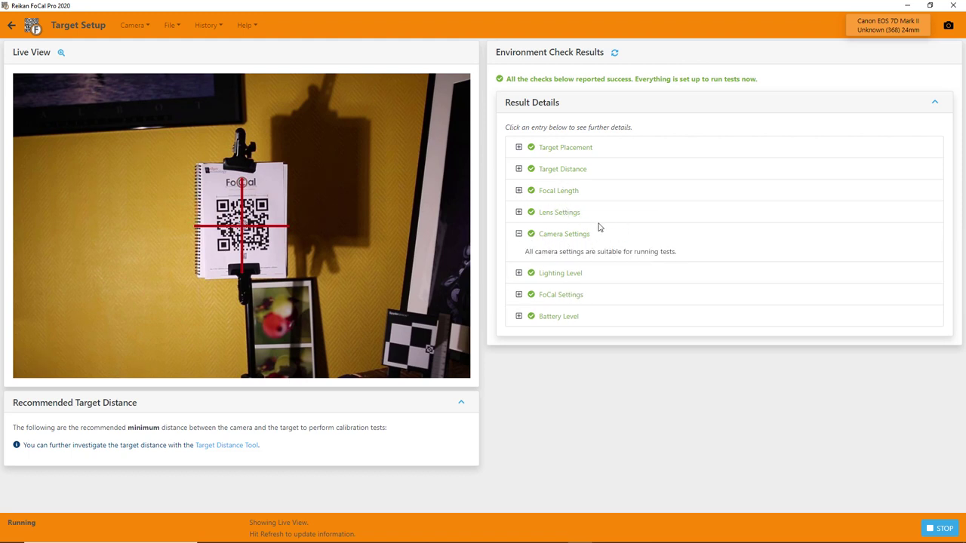
click(519, 234)
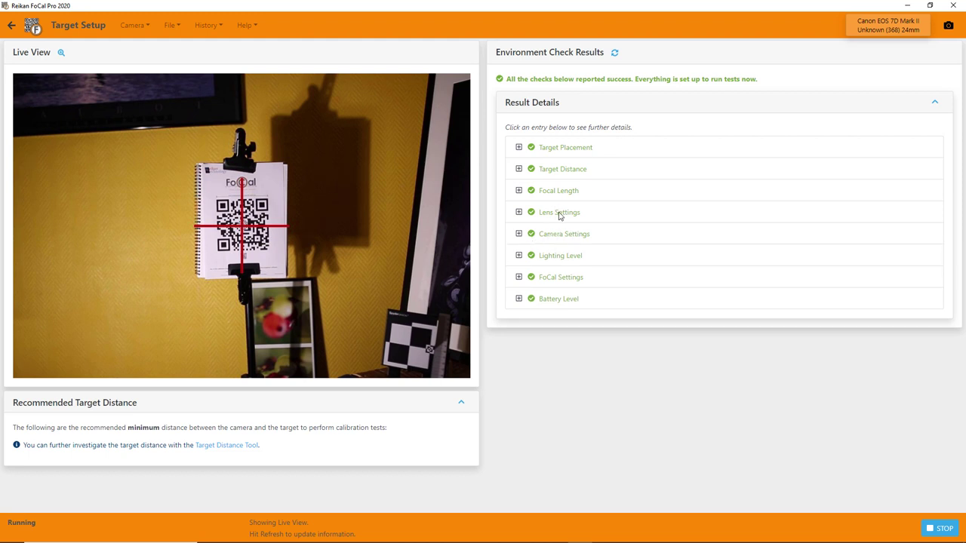
click(519, 256)
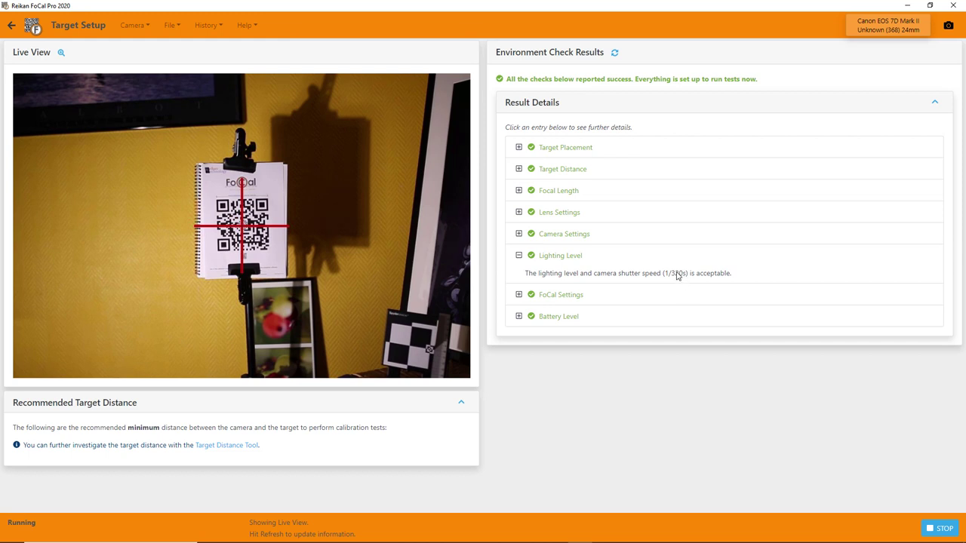
click(518, 256)
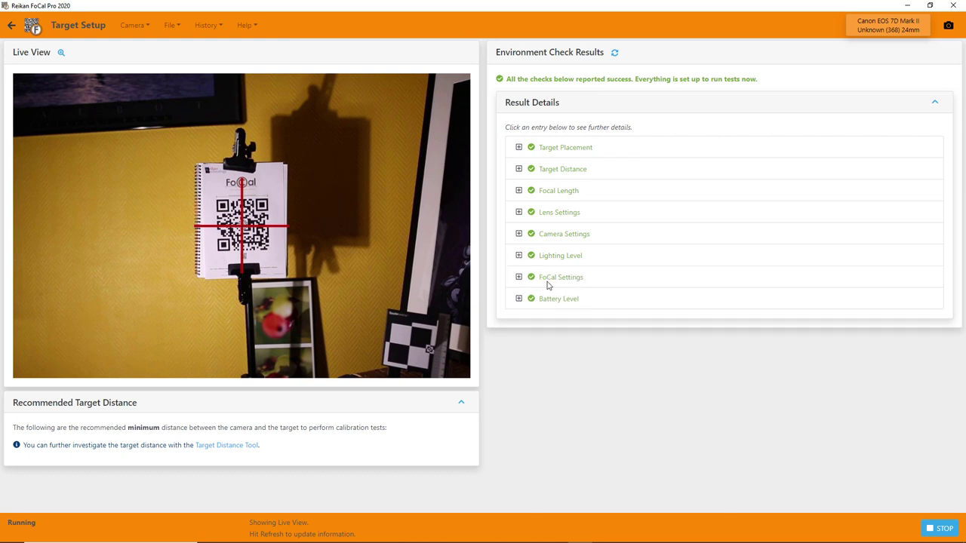
click(519, 300)
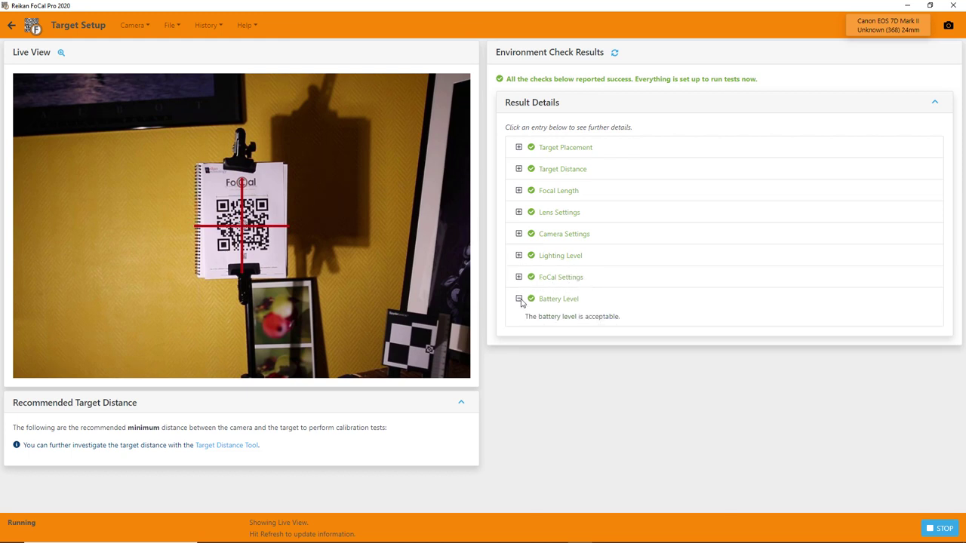
click(519, 299)
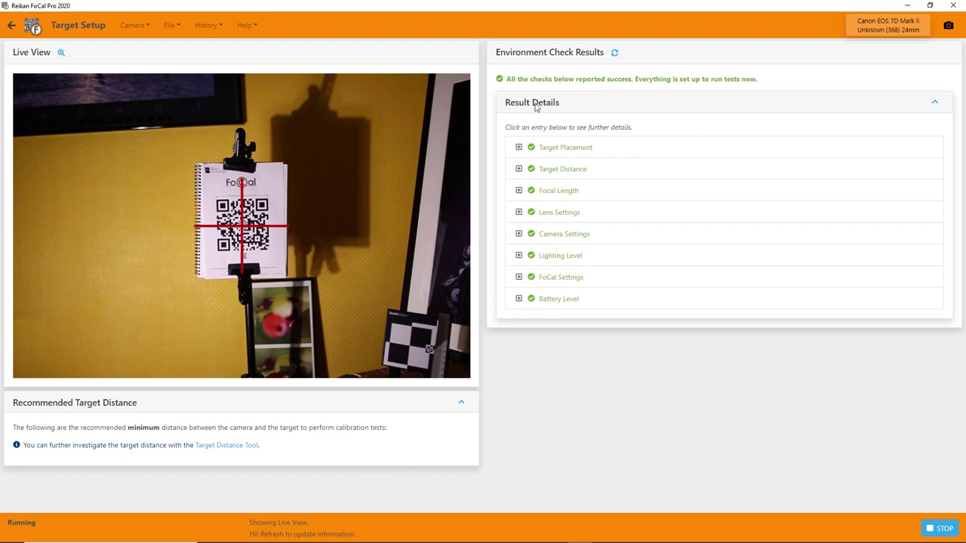
Step: Stop the Target Setup check and open the Calibration Check tool from the camera tools
click(944, 527)
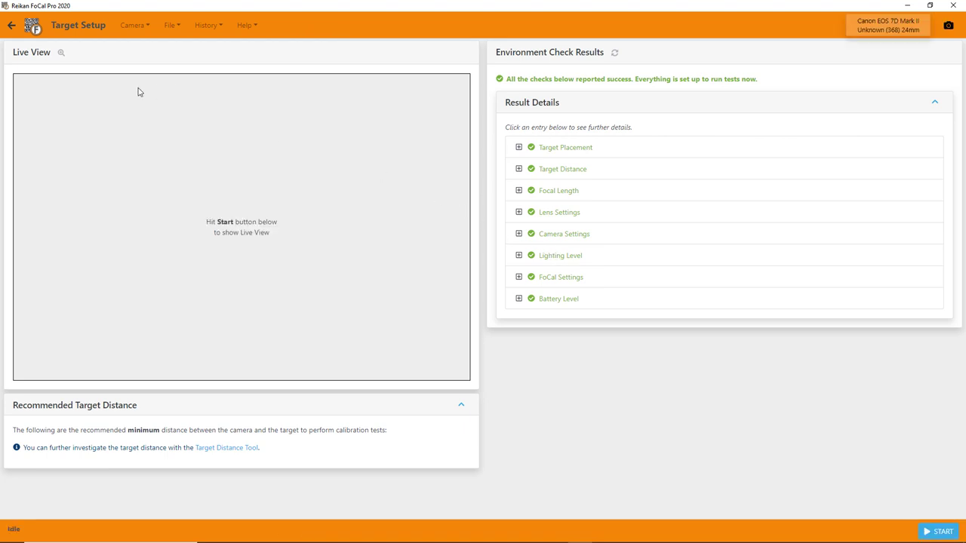
click(11, 25)
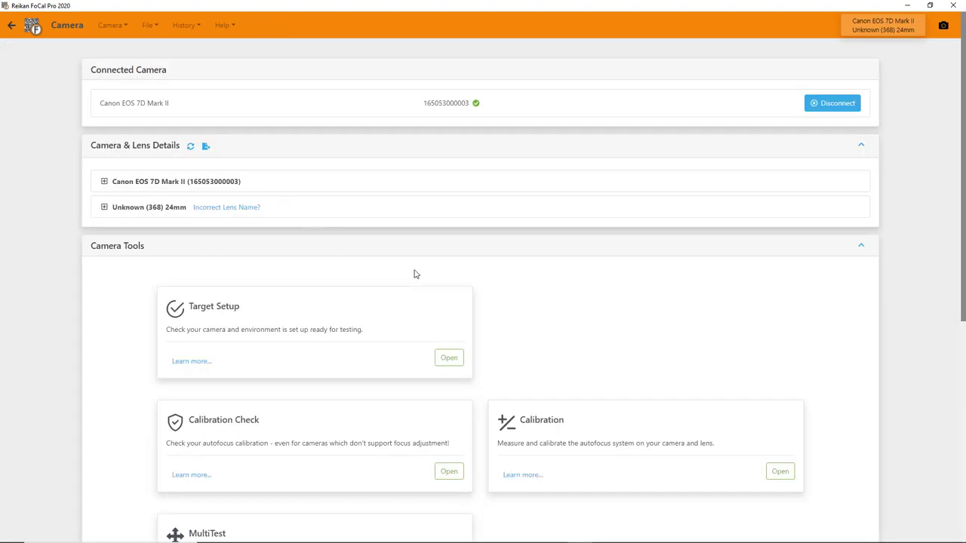
scroll(414, 272, down, 2)
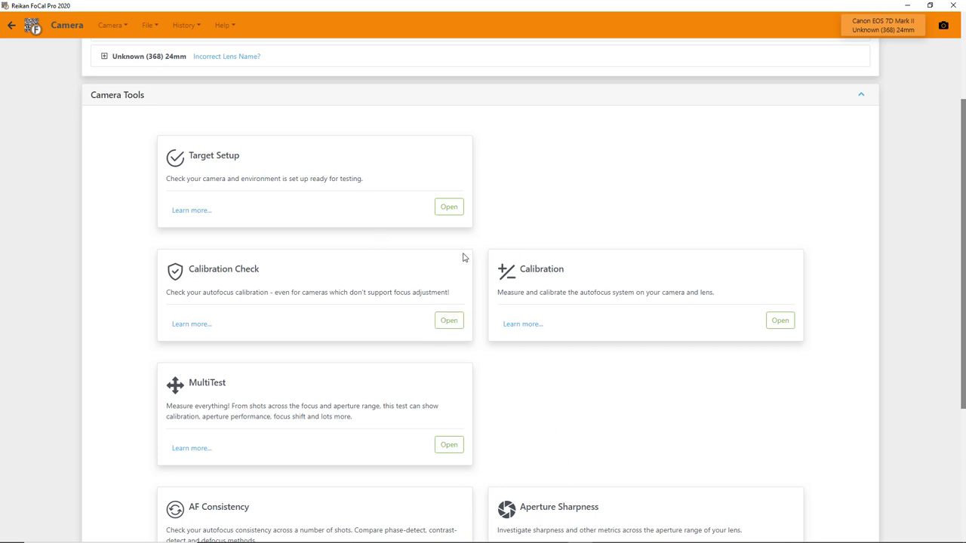
click(449, 322)
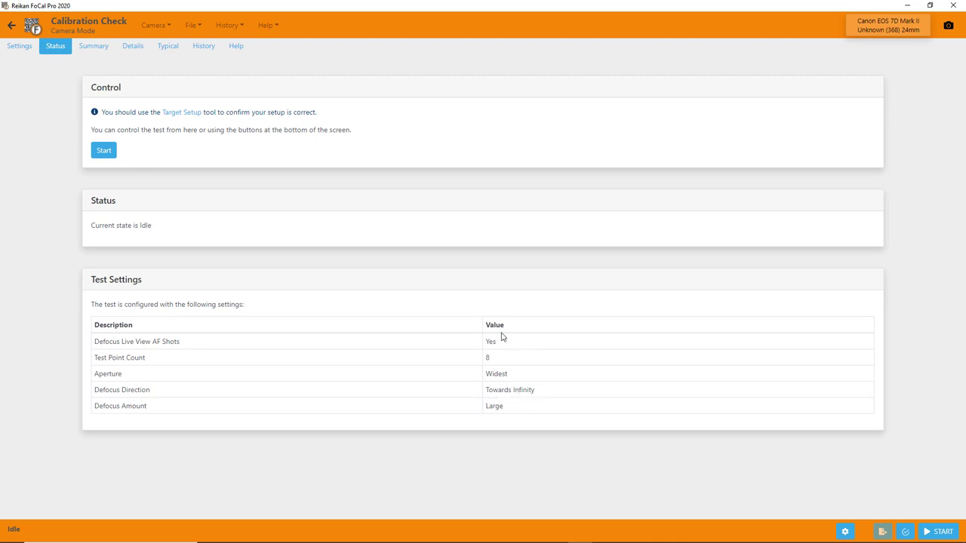
Step: Review the Calibration Check settings and start the test
click(17, 48)
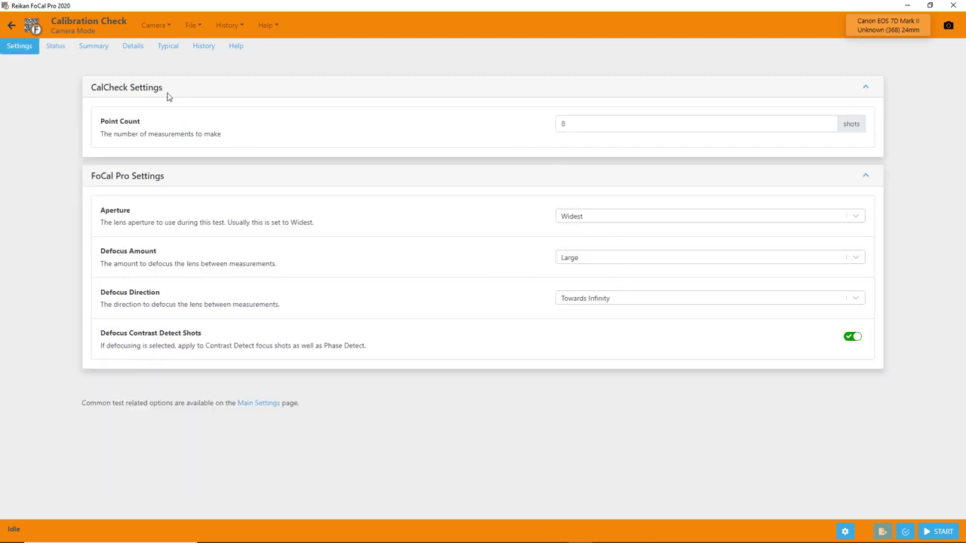
click(54, 48)
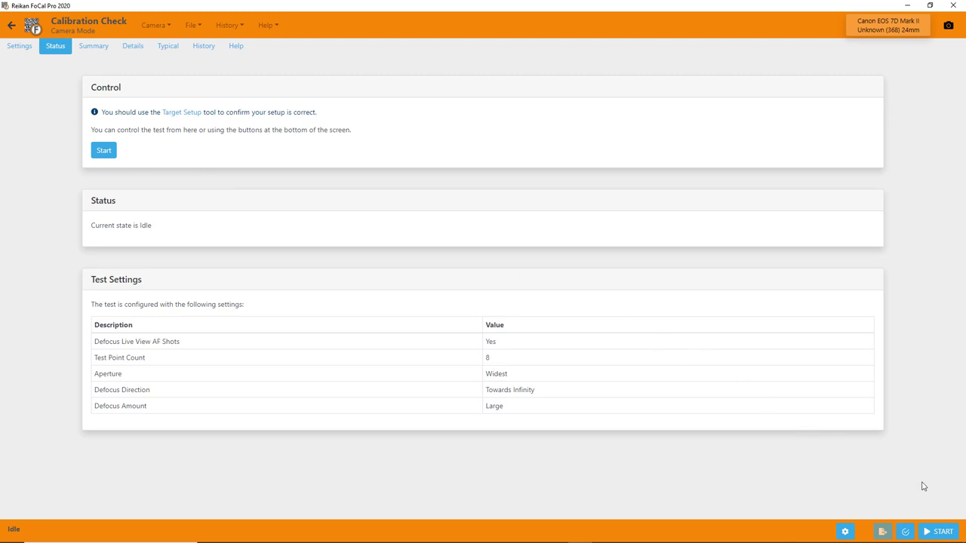
click(938, 531)
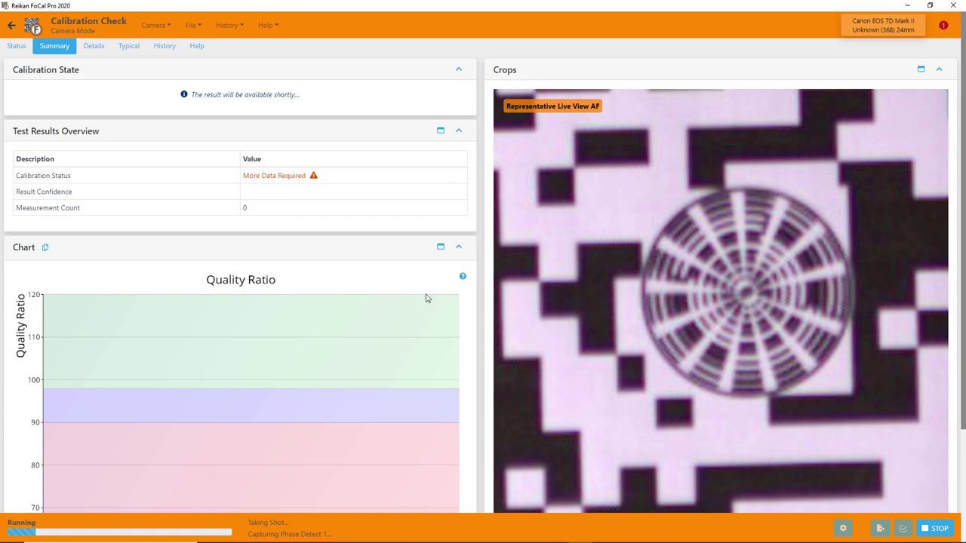
Step: Examine the Quality Ratio chart and the live view and phase detect crops while the calibration check runs
scroll(426, 298, down, 3)
scroll(426, 298, up, 2)
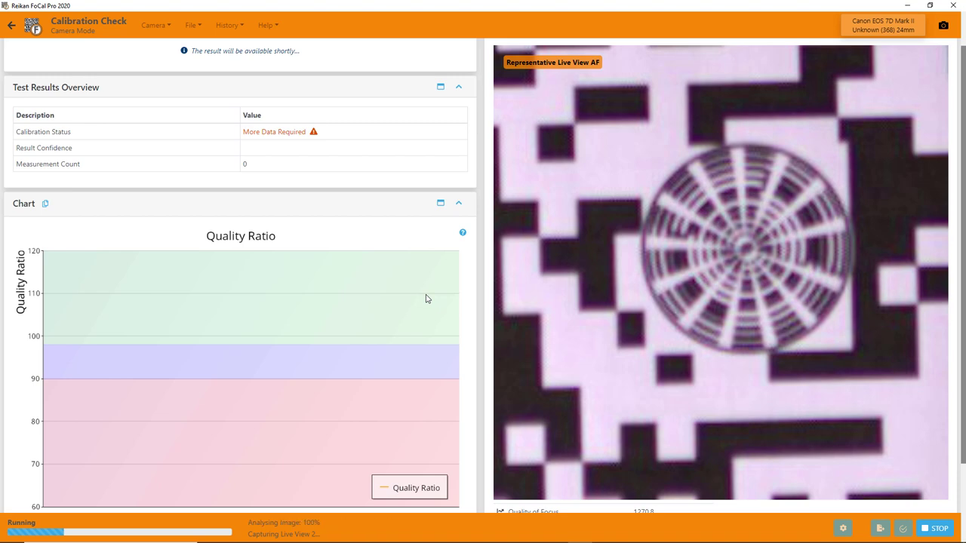
scroll(426, 298, down, 2)
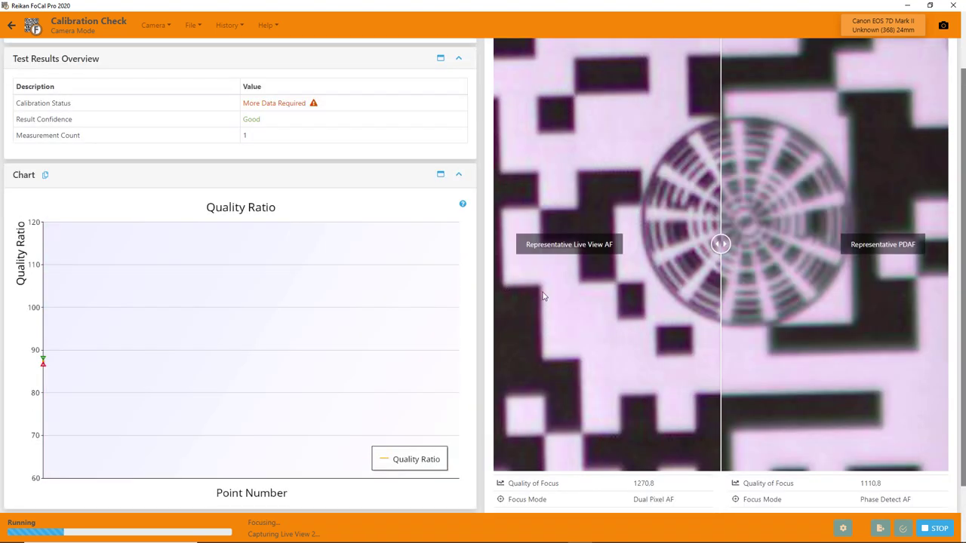
scroll(542, 298, down, 1)
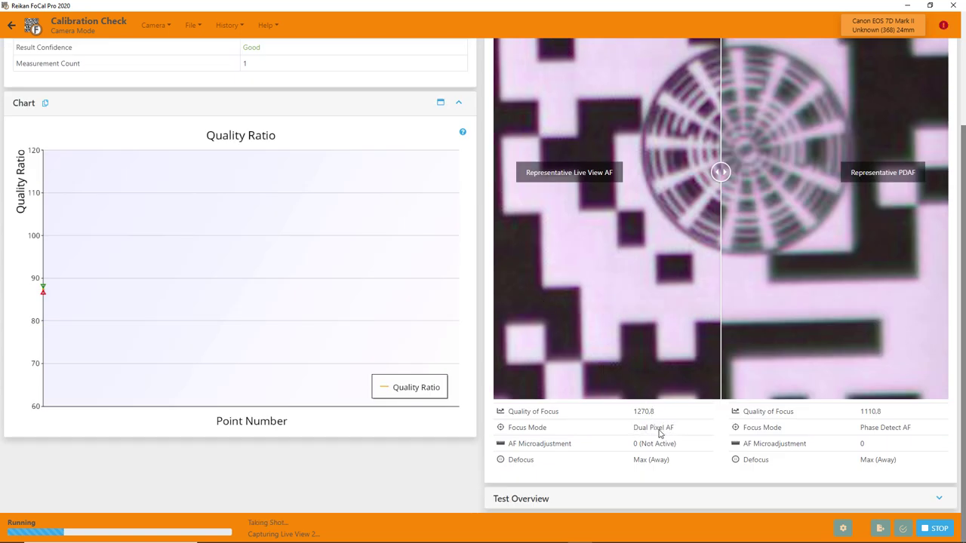
scroll(695, 251, up, 2)
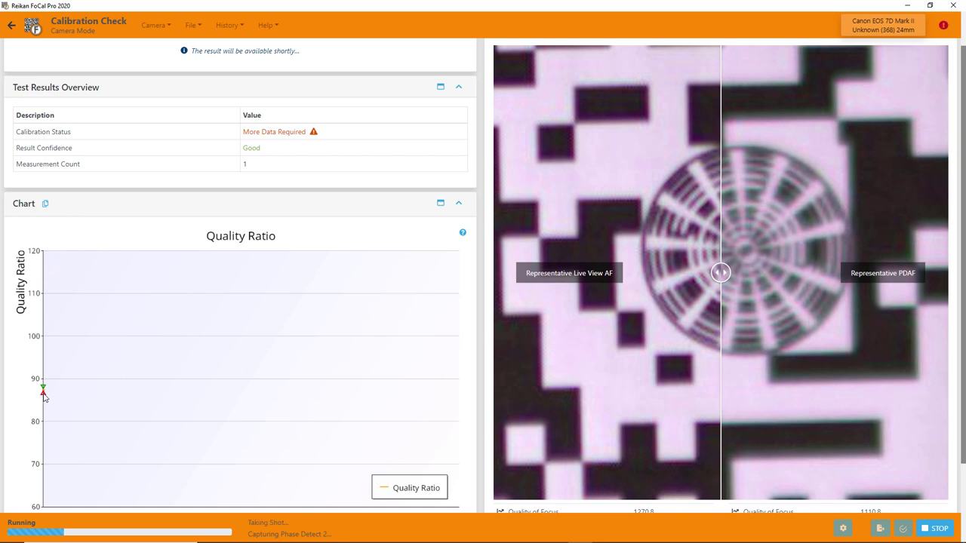
Step: Follow the Test Results Overview and the Quality Ratio chart as further measurement points are captured
scroll(186, 362, down, 1)
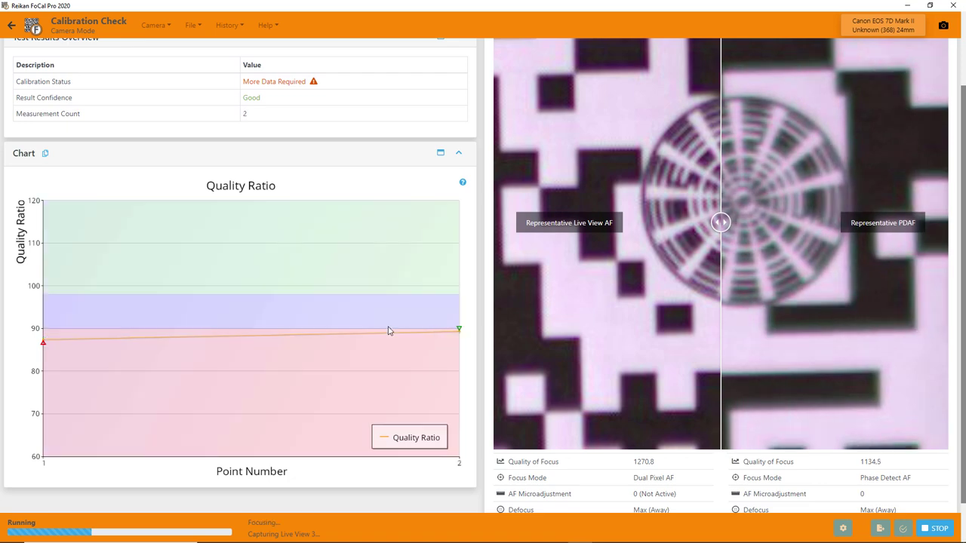
scroll(388, 330, up, 2)
scroll(388, 331, down, 2)
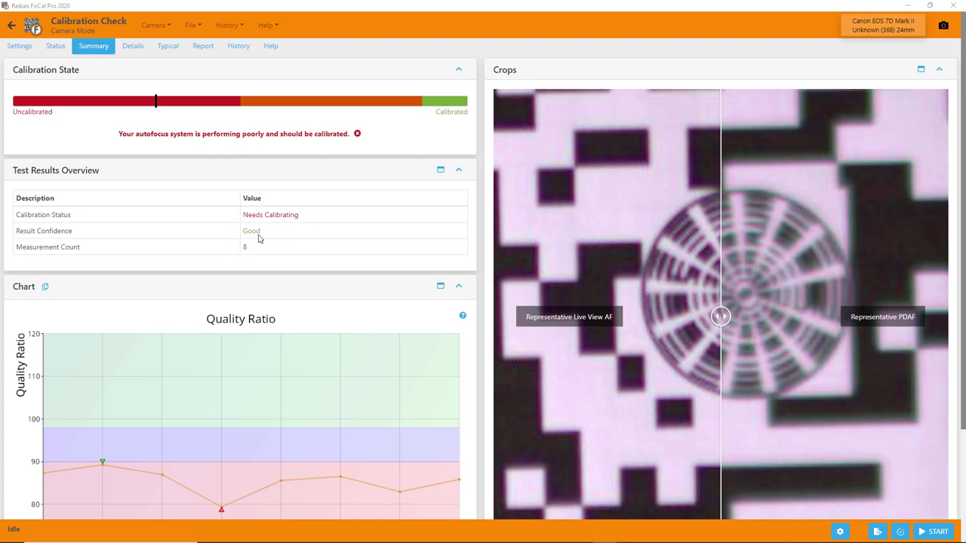
Step: Review the completed check's calibration state, results overview and Quality Ratio chart, and compare the Live View AF and PDAF crops by shifting their divider
scroll(264, 237, down, 1)
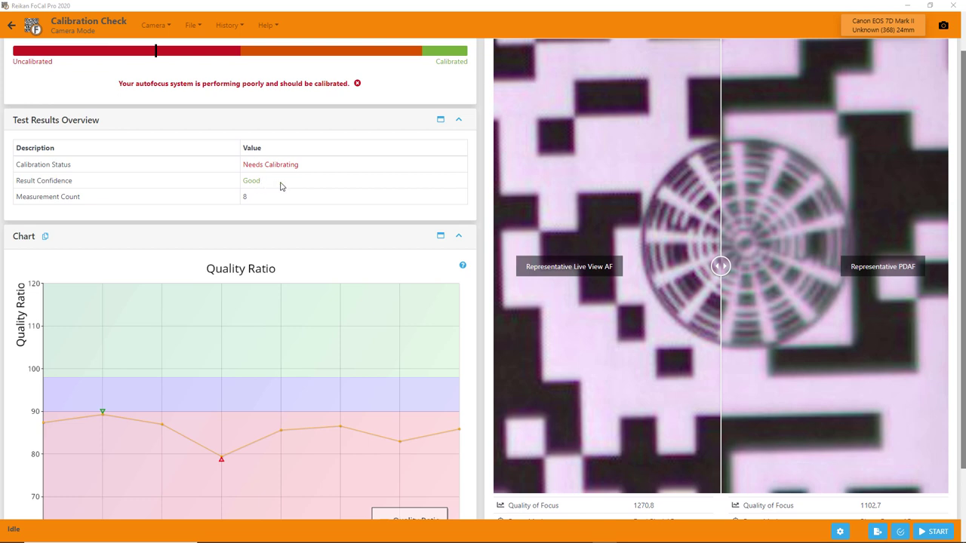
scroll(280, 187, down, 1)
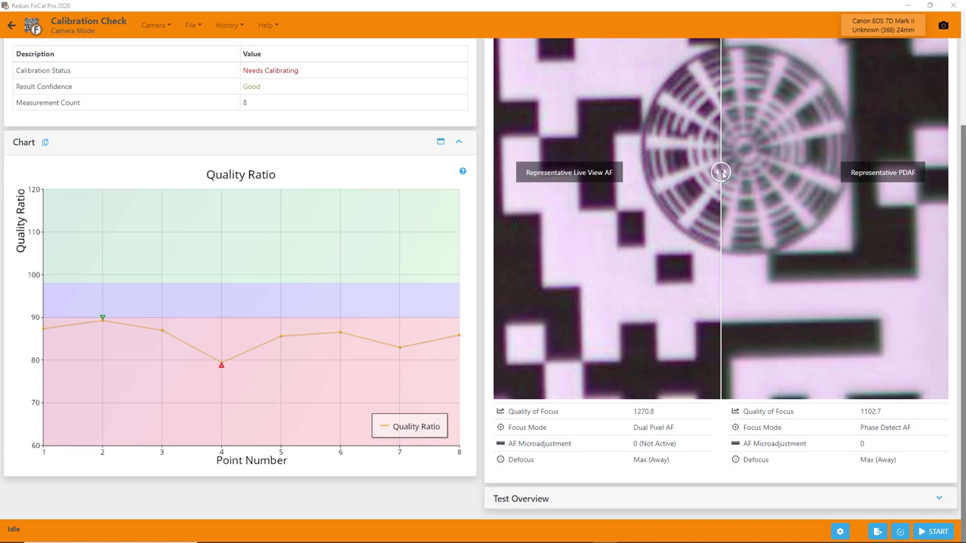
drag(718, 171, 731, 184)
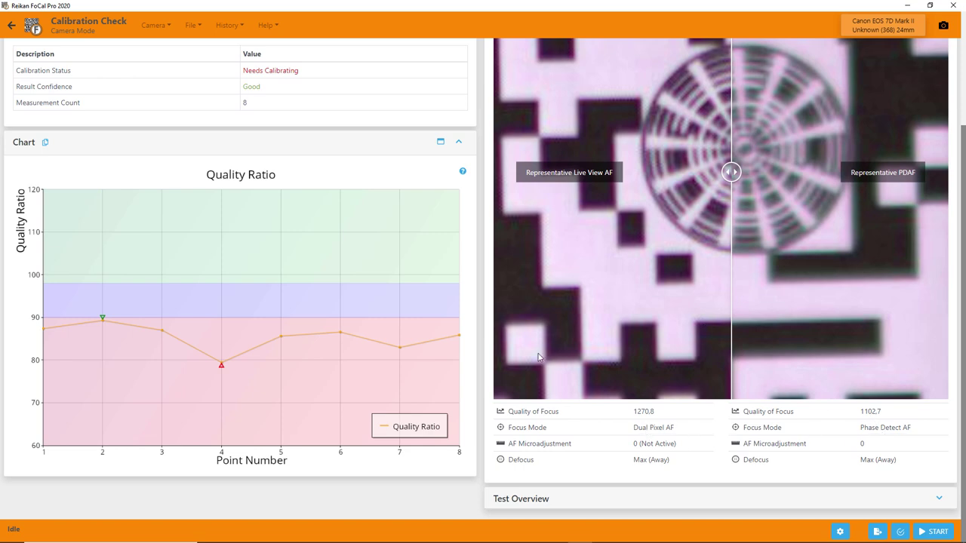
scroll(291, 155, up, 4)
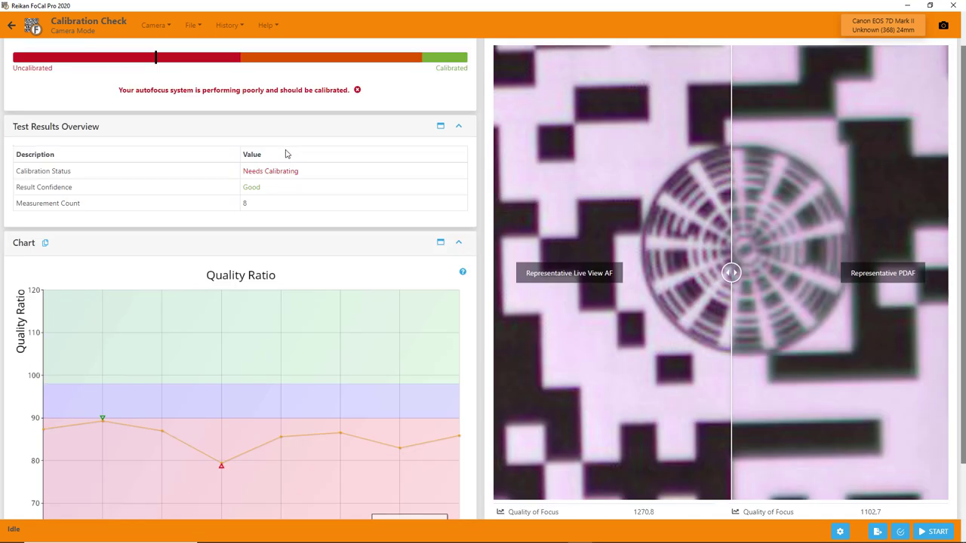
Step: Open the detailed test results and select the first Dual Pixel AF shot in the Shot List to view its crop
click(132, 47)
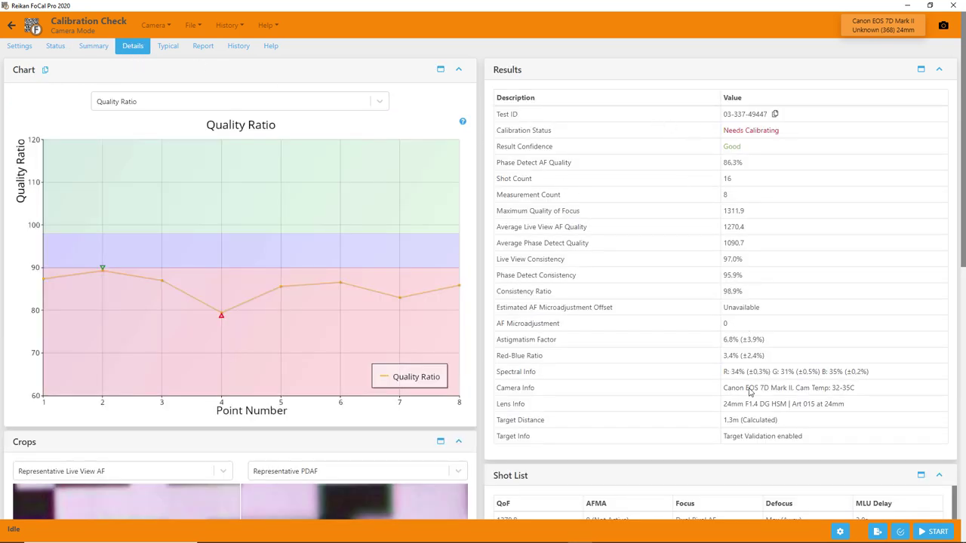
scroll(652, 310, down, 3)
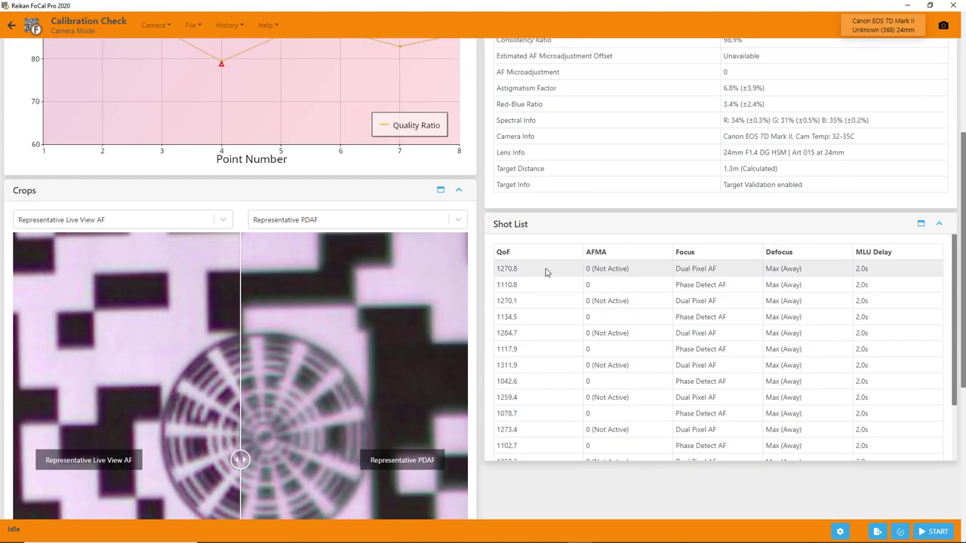
click(546, 272)
scroll(297, 328, down, 3)
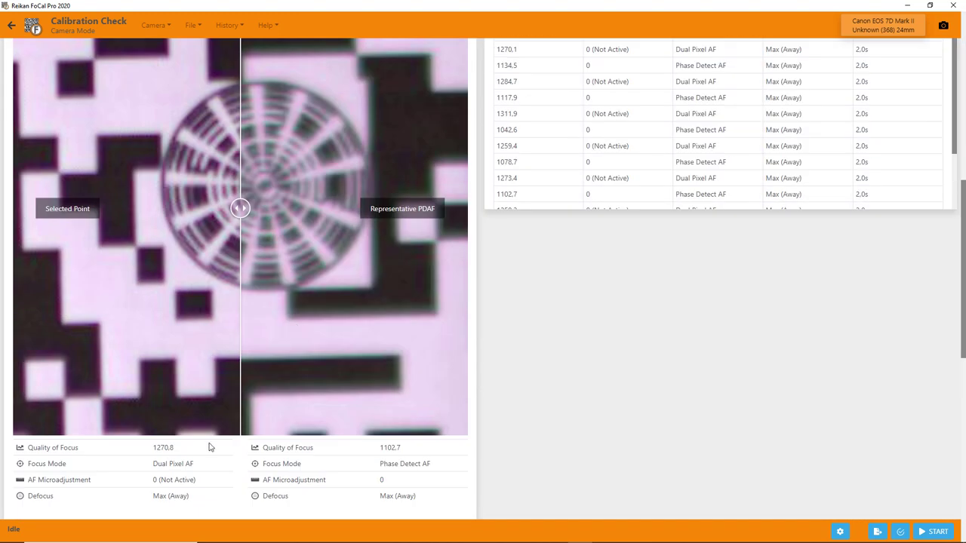
Step: Read through the selected shot's Shot Detail, from its Quality of Focus to the Focus Info map
scroll(226, 430, down, 2)
scroll(207, 429, down, 2)
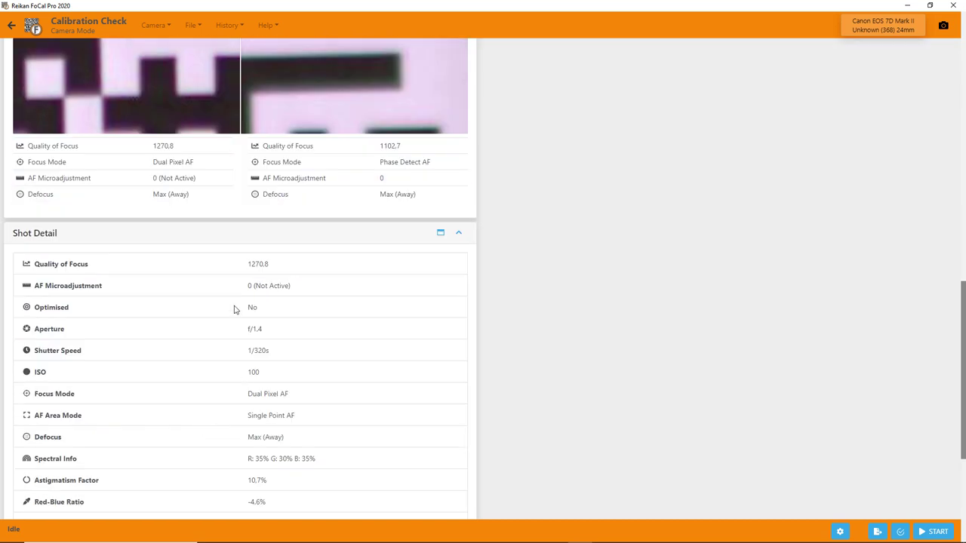
scroll(285, 369, down, 3)
scroll(286, 369, down, 1)
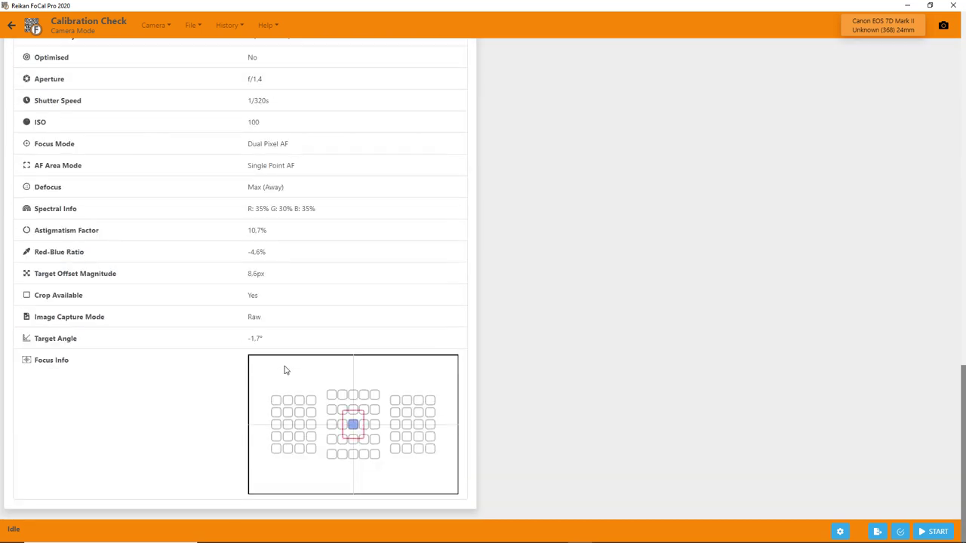
scroll(285, 369, up, 15)
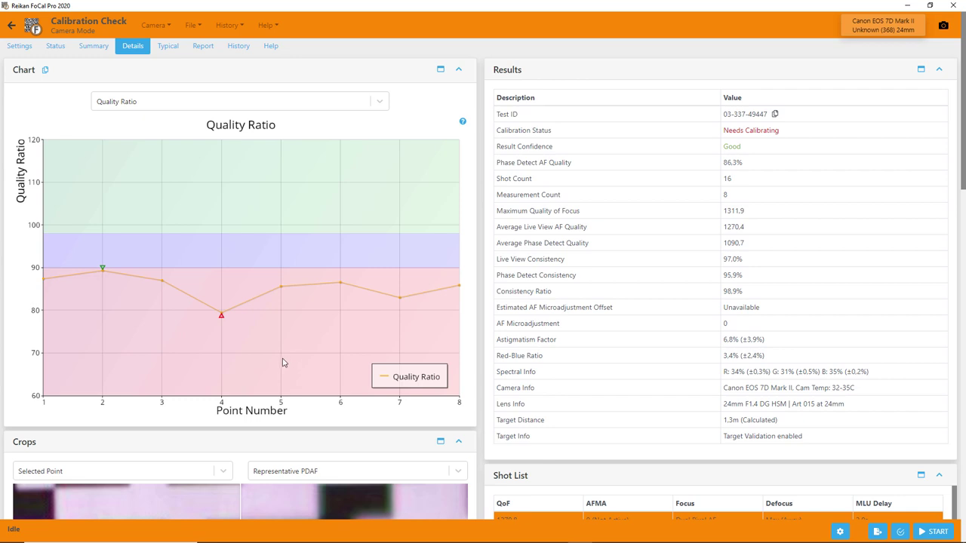
Step: Leave the Calibration Check and open the Calibration tool from the camera tools
click(12, 27)
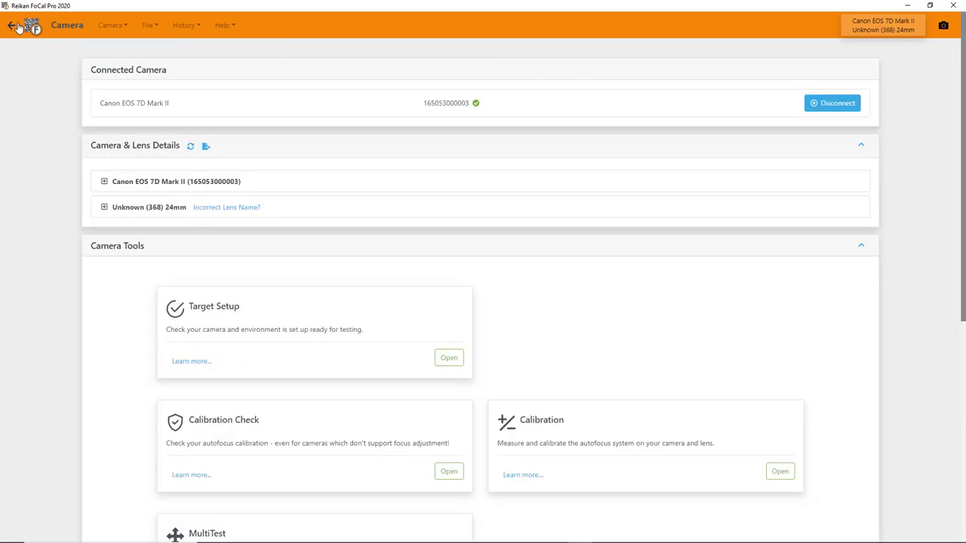
scroll(647, 348, down, 2)
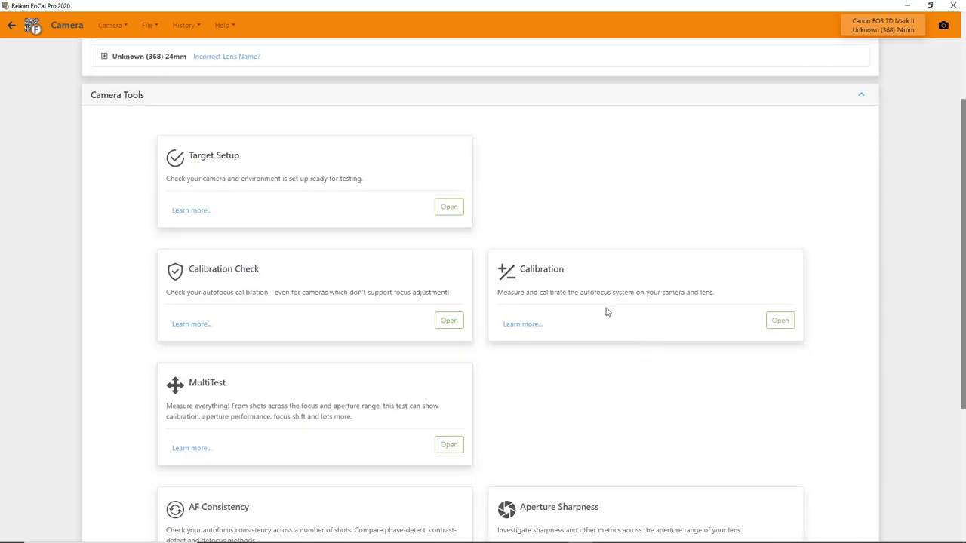
click(781, 320)
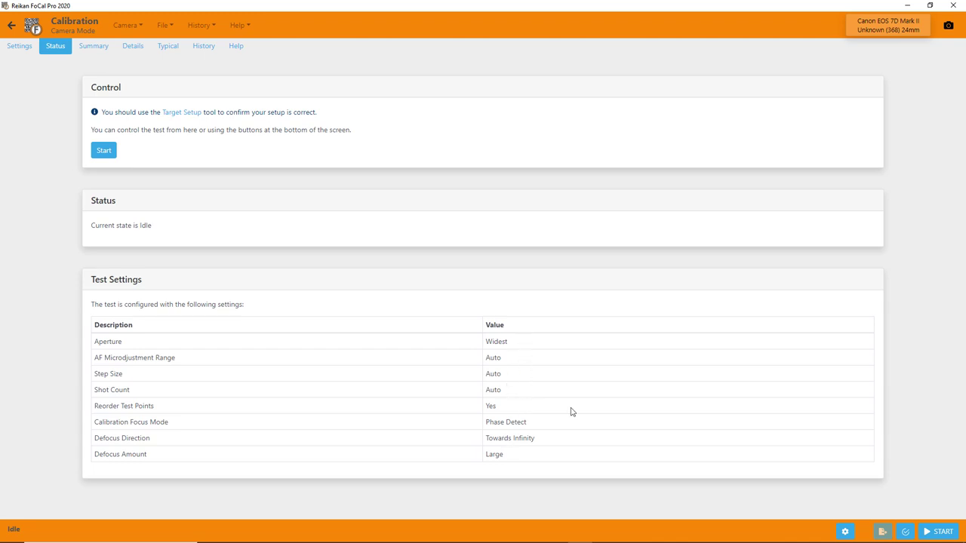
Step: Start the calibration test and confirm the request to set the camera's AF Microadjustment to -20
click(940, 531)
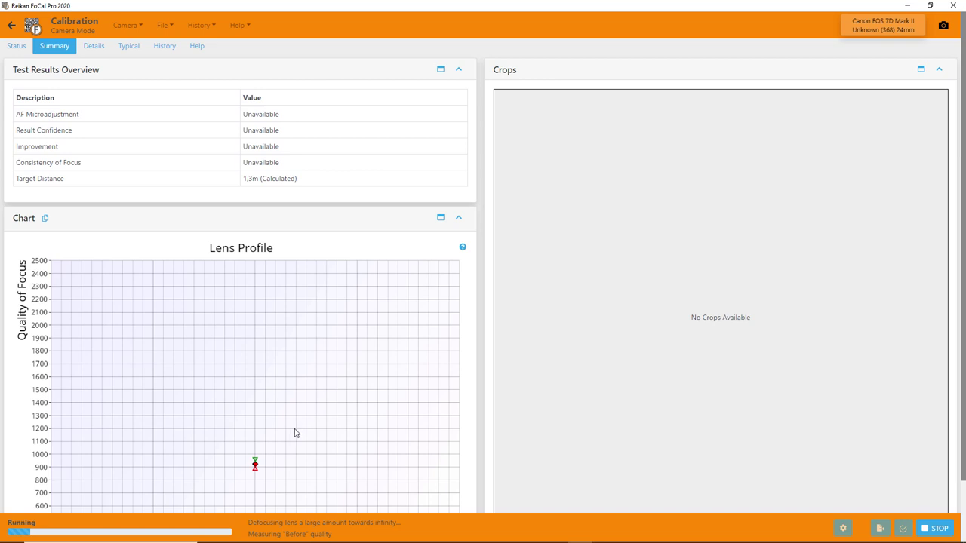
scroll(295, 435, down, 1)
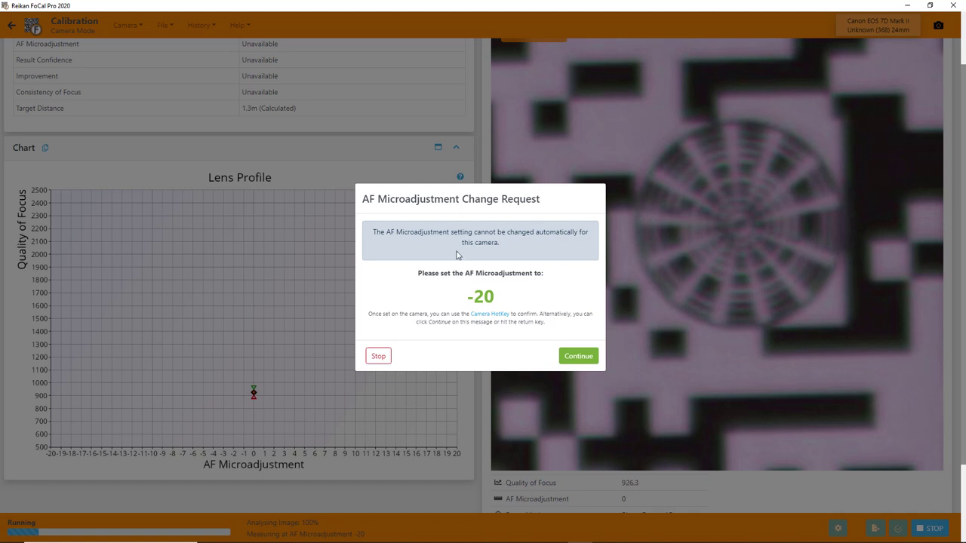
click(578, 356)
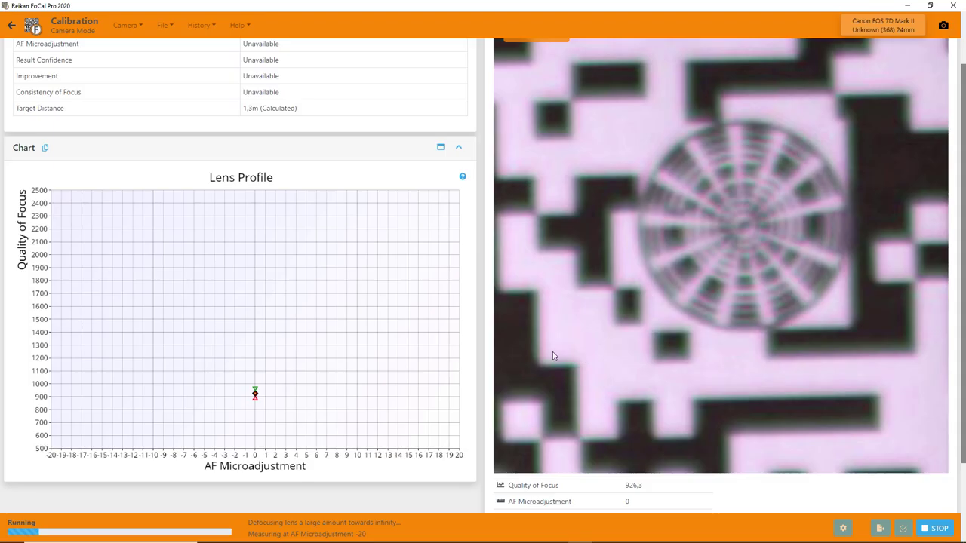